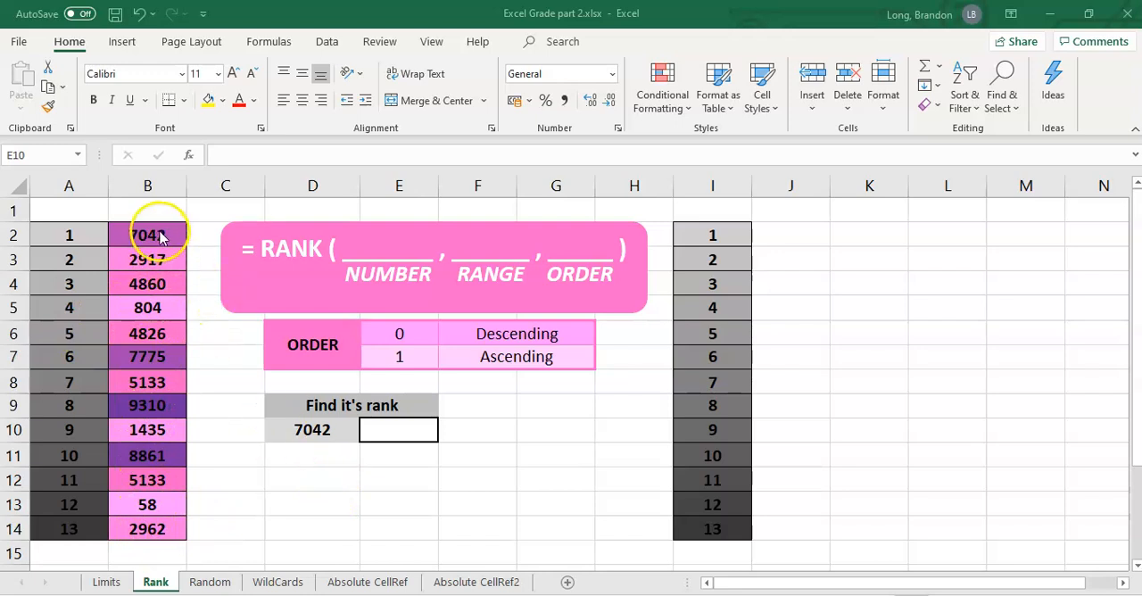
Copy the numbers in B2:B14 and paste them beside the second rank list, starting at J2.
left_click_drag(159, 235, 155, 526)
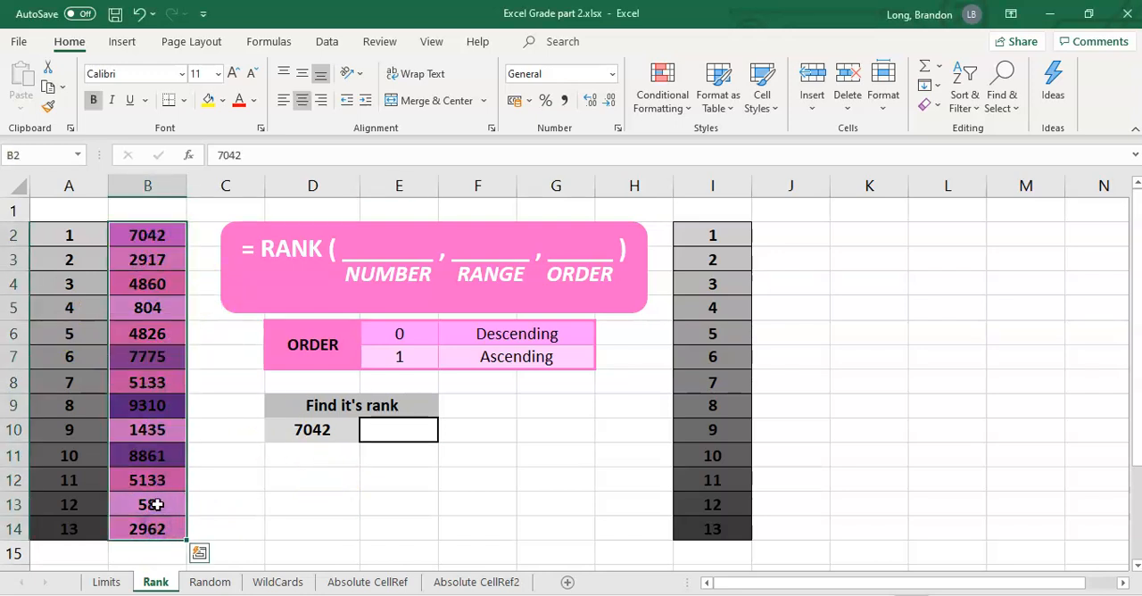
key("ctrl+c")
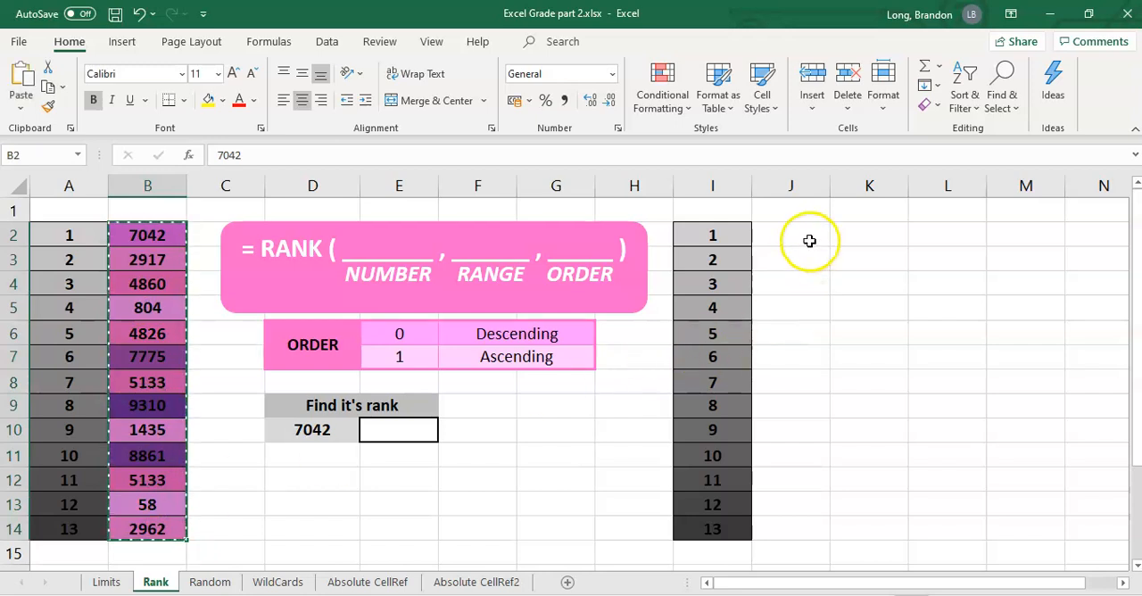
left_click(805, 239)
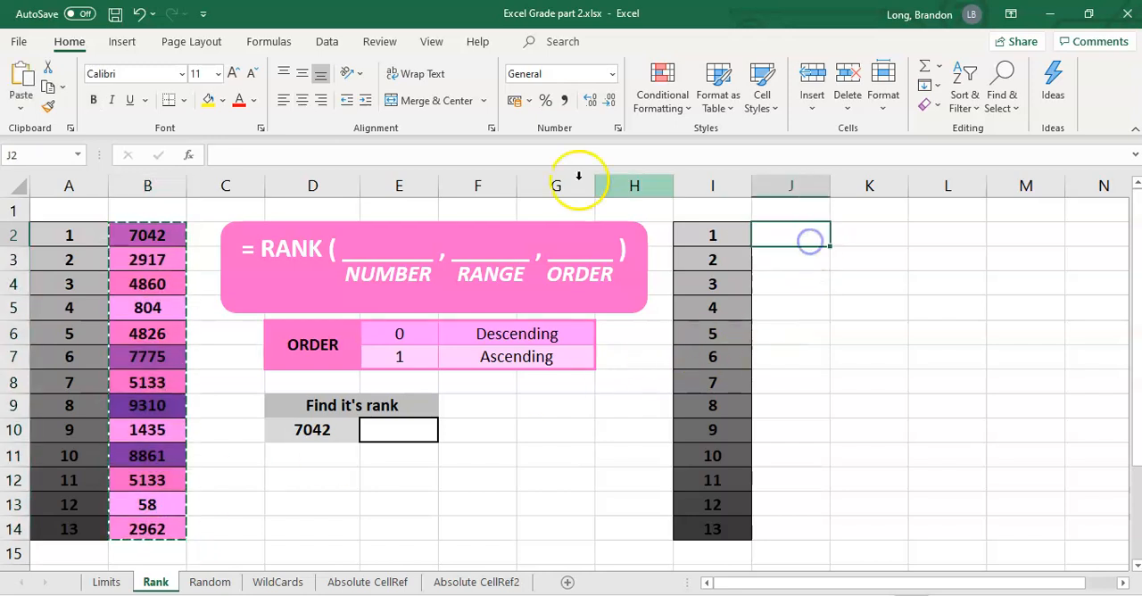
left_click(21, 75)
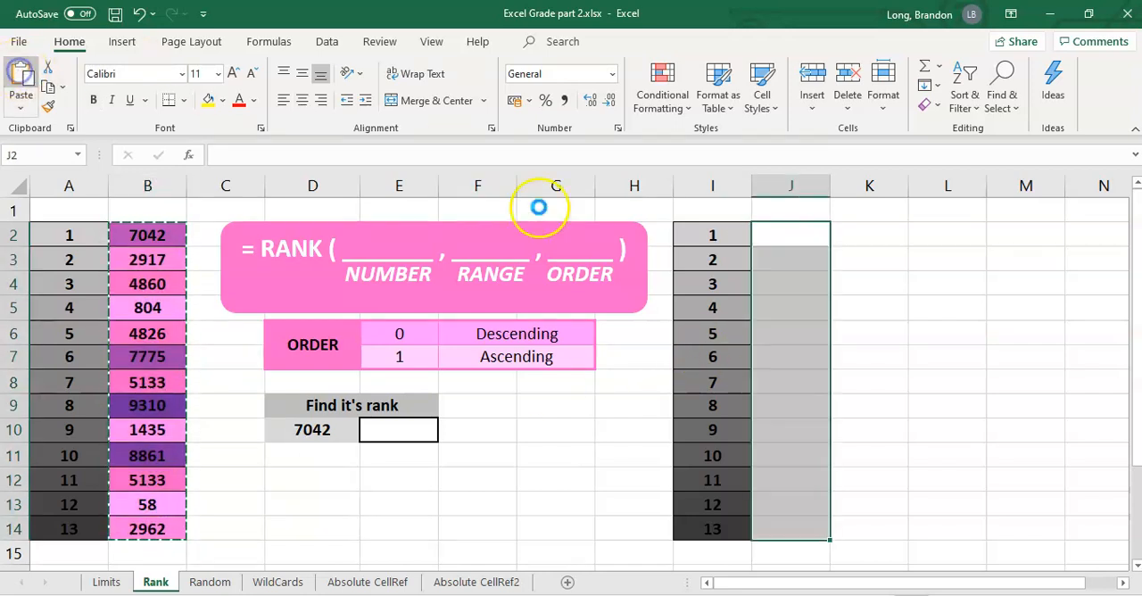
Sort the copied numbers in J2:J14 from largest to smallest, continuing with the current selection only.
left_click(979, 107)
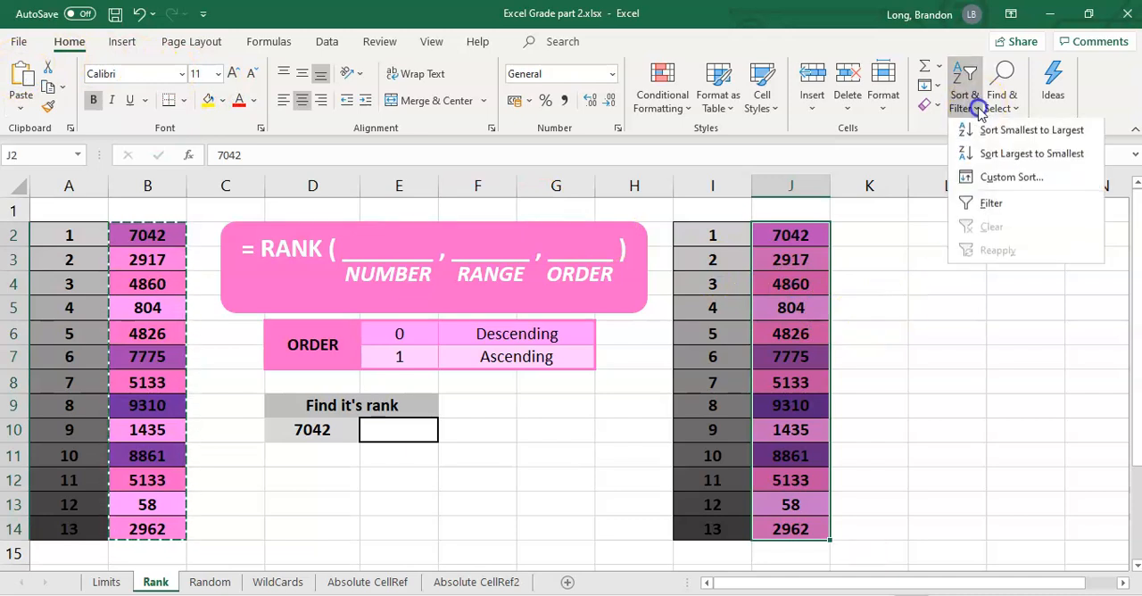
left_click(1008, 154)
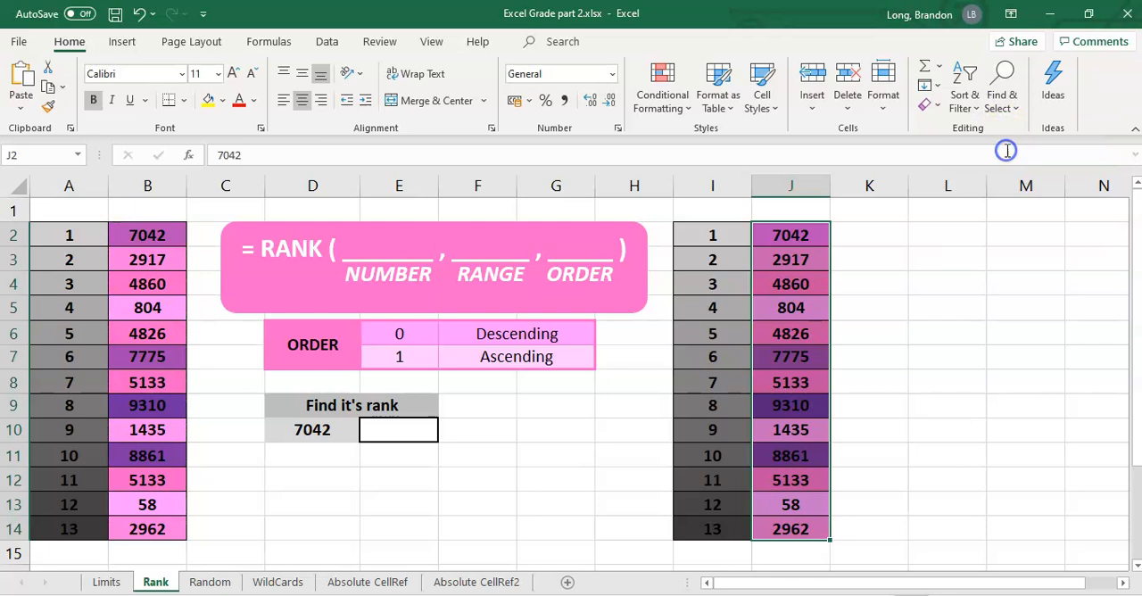
left_click(573, 505)
left_click(723, 533)
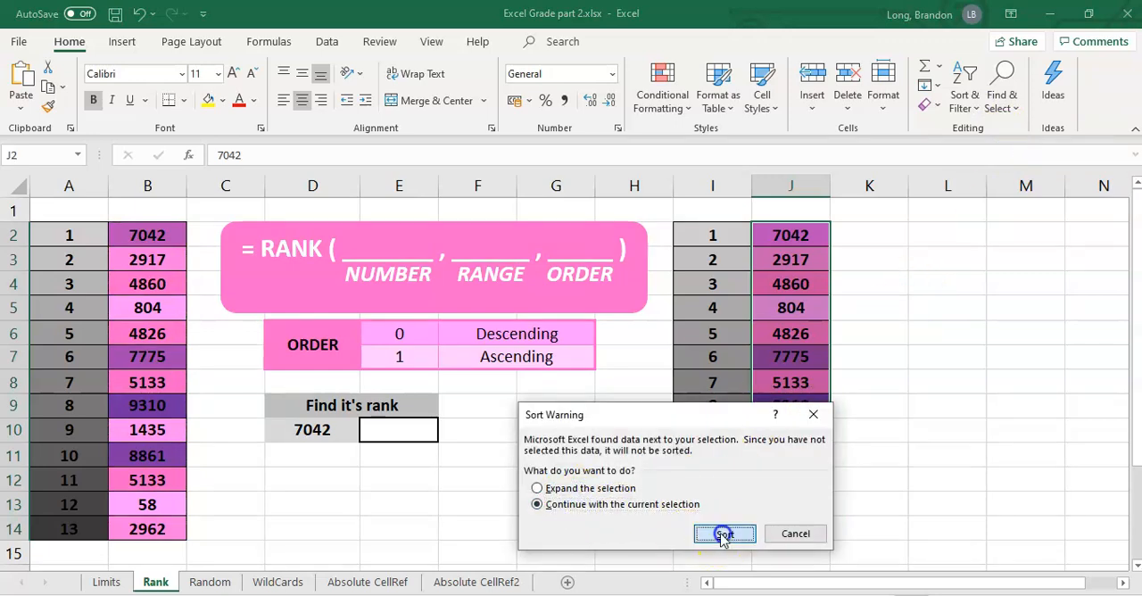
left_click(887, 435)
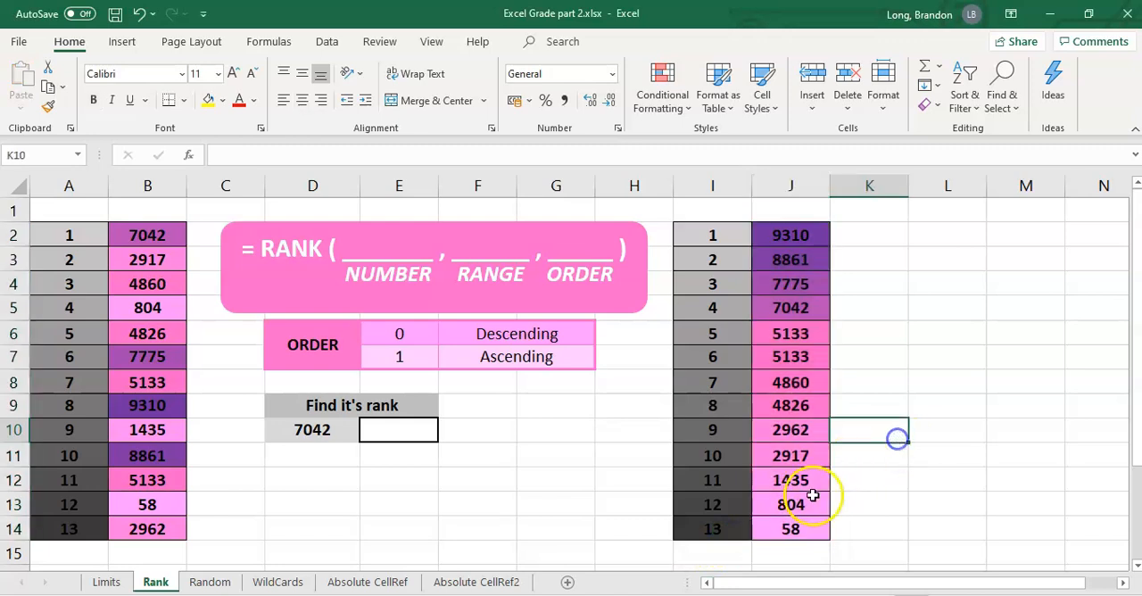
Examine the sorted numbers in column J from first to last against the rank positions in column I.
left_click(801, 234)
left_click(790, 528)
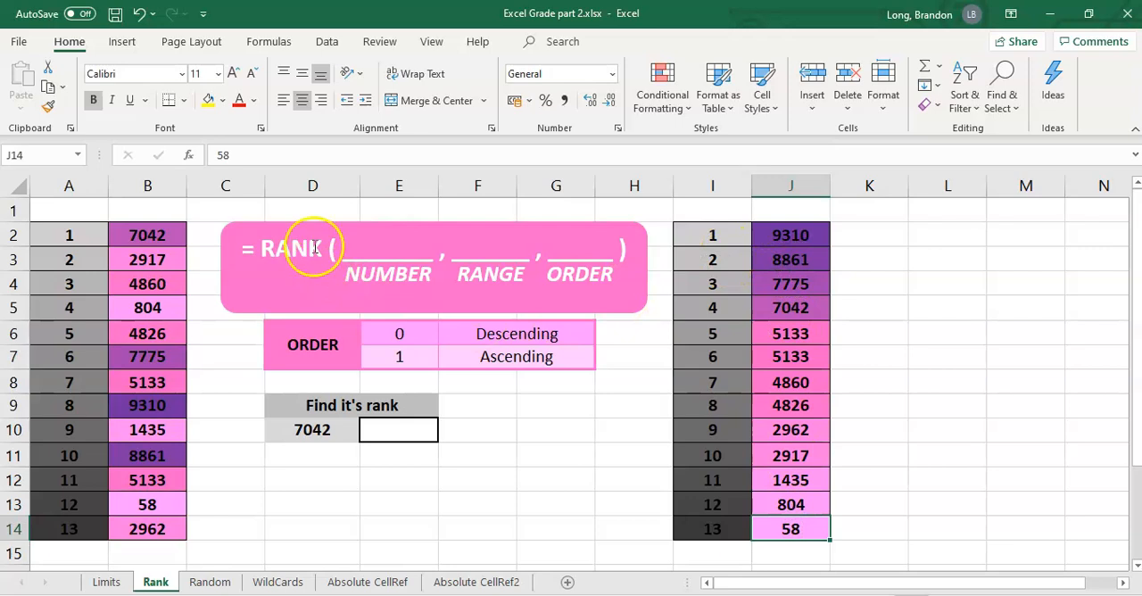
left_click(793, 238)
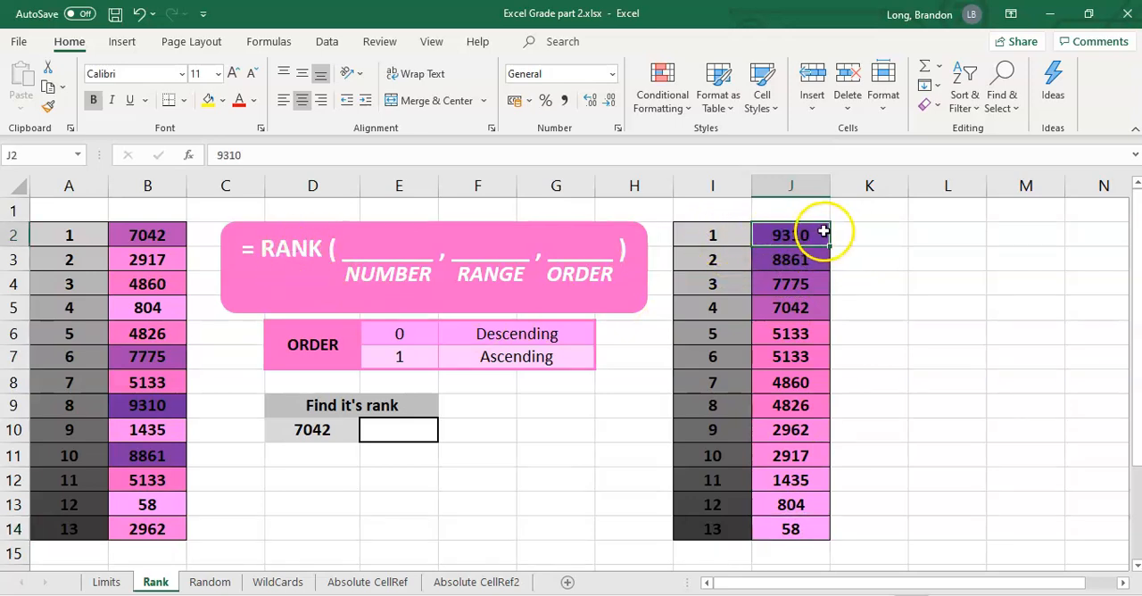
left_click_drag(800, 235, 788, 527)
left_click(800, 529)
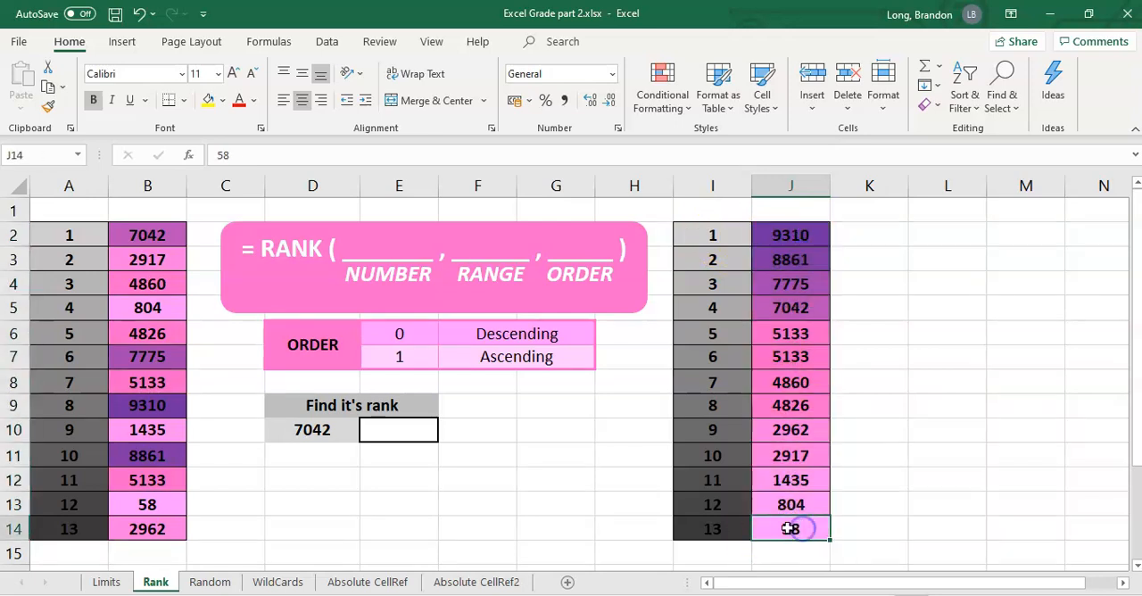
left_click(714, 530)
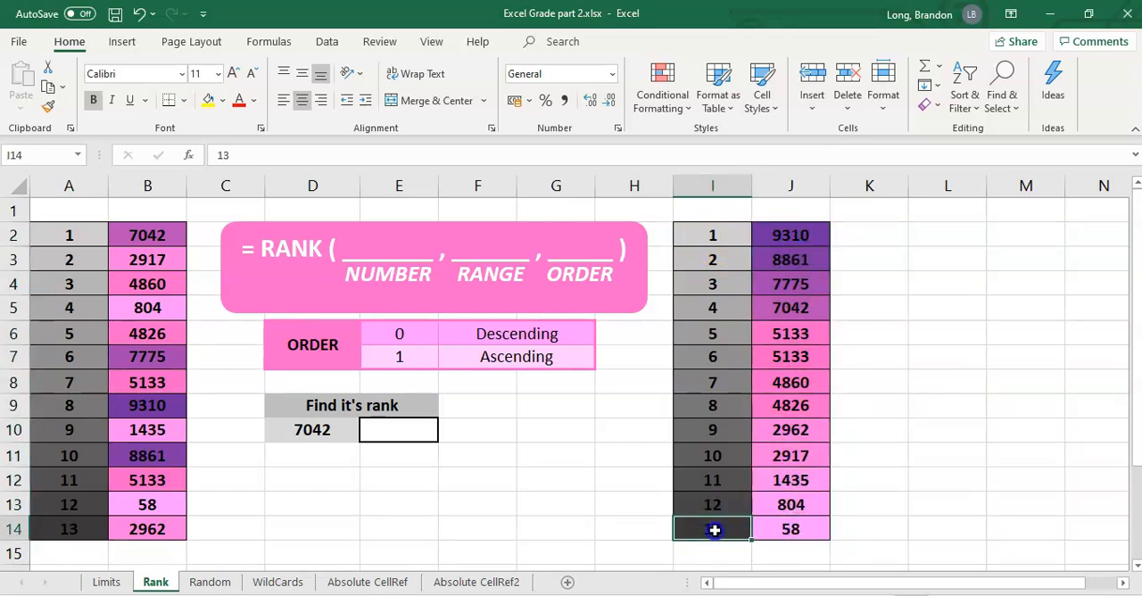
left_click(797, 529)
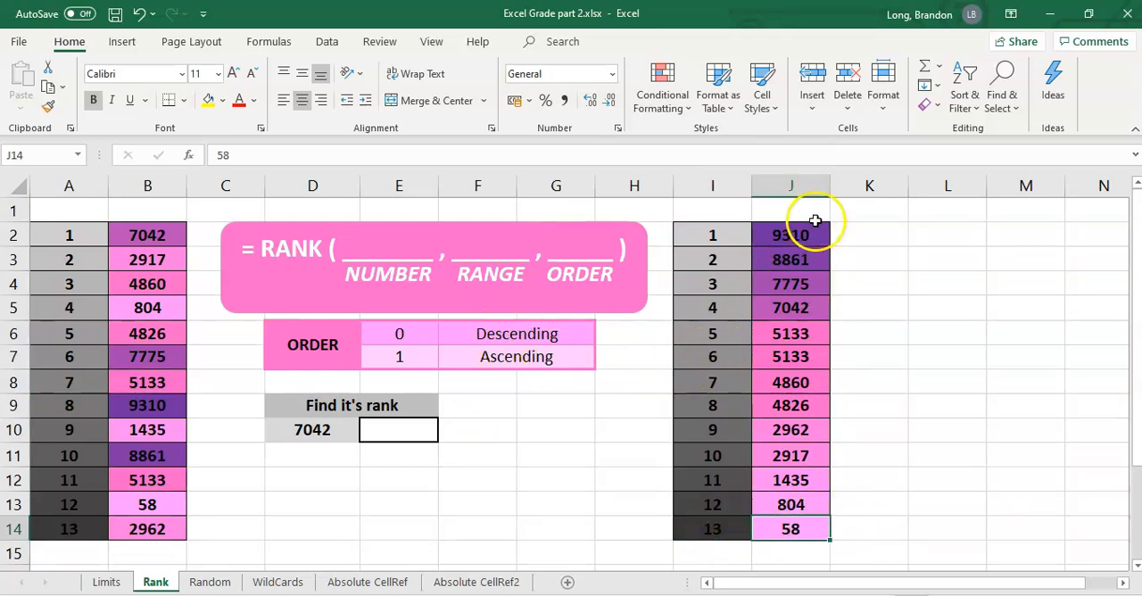
left_click_drag(800, 234, 797, 525)
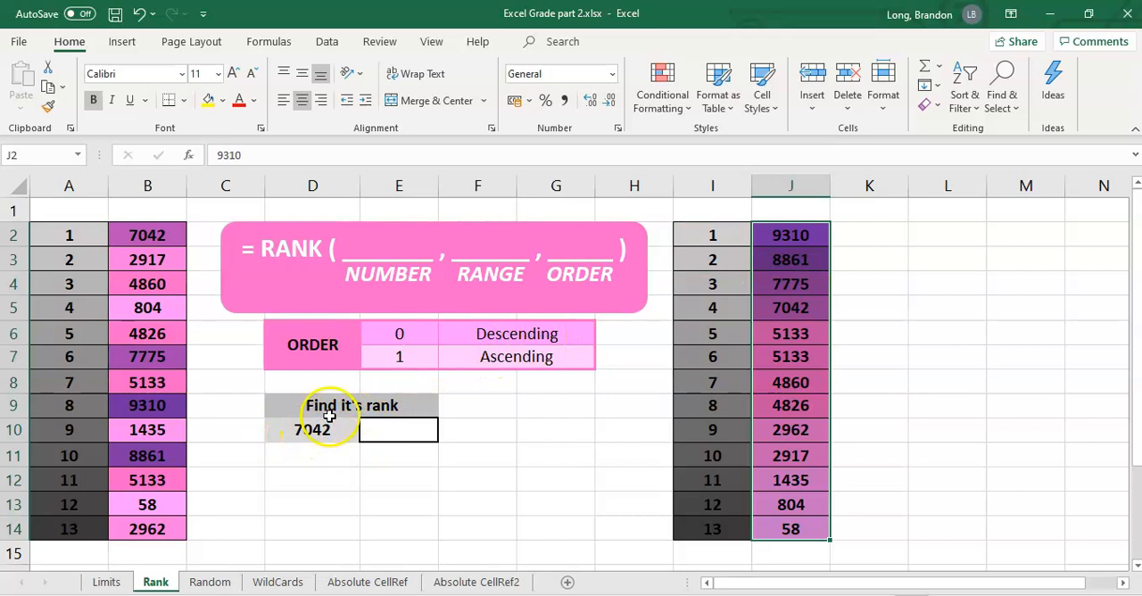
Enter =rank(D10,B2:B14) in E10 to rank the number in D10 within the unsorted list.
left_click(384, 433)
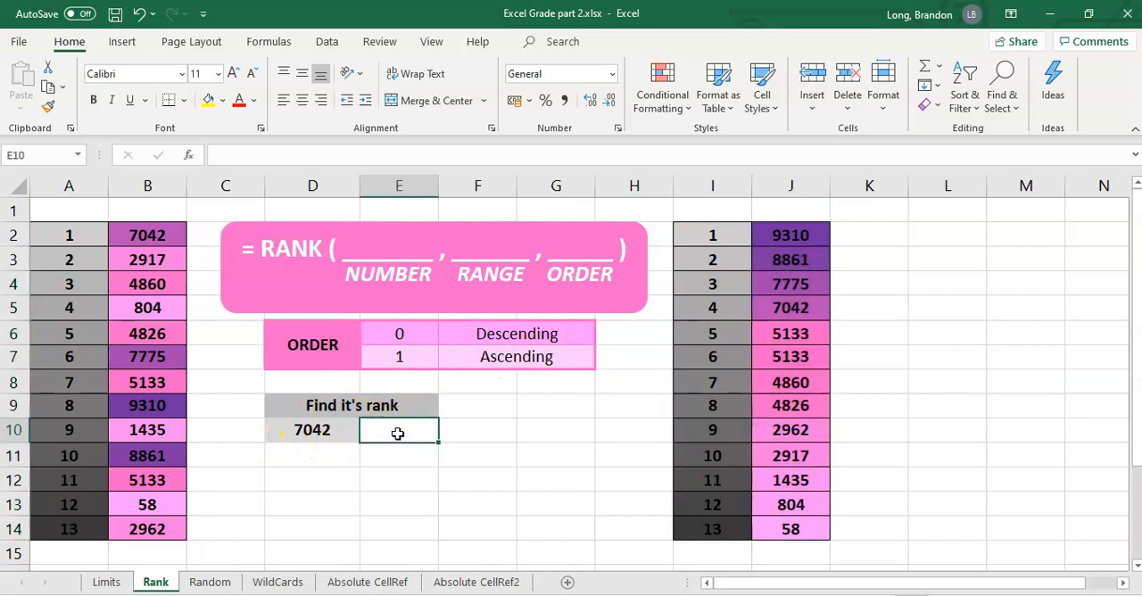
type("=ran")
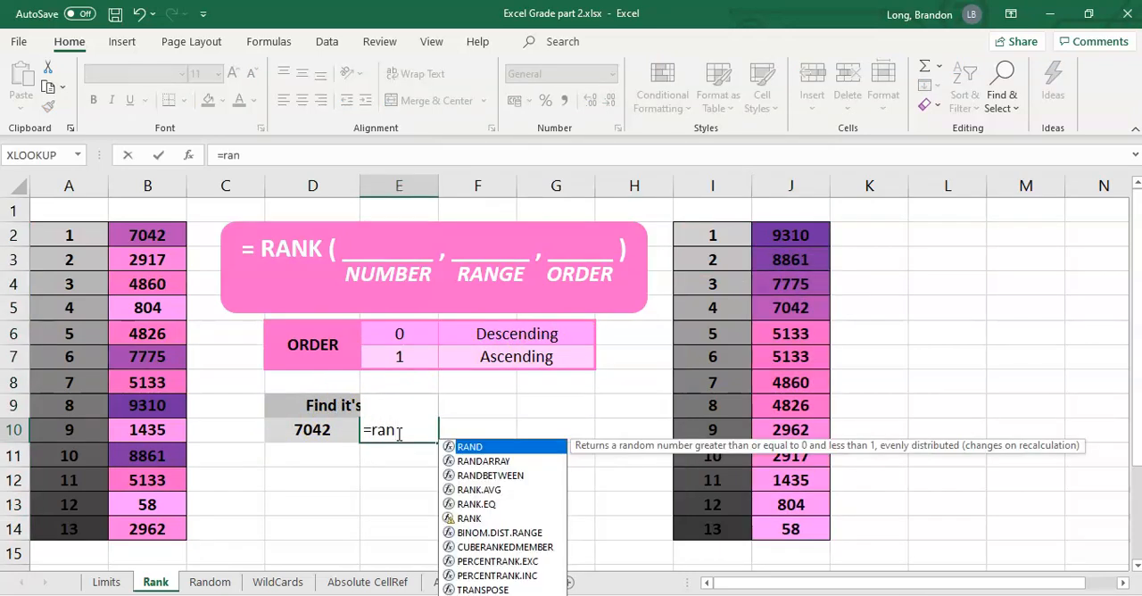
type("k")
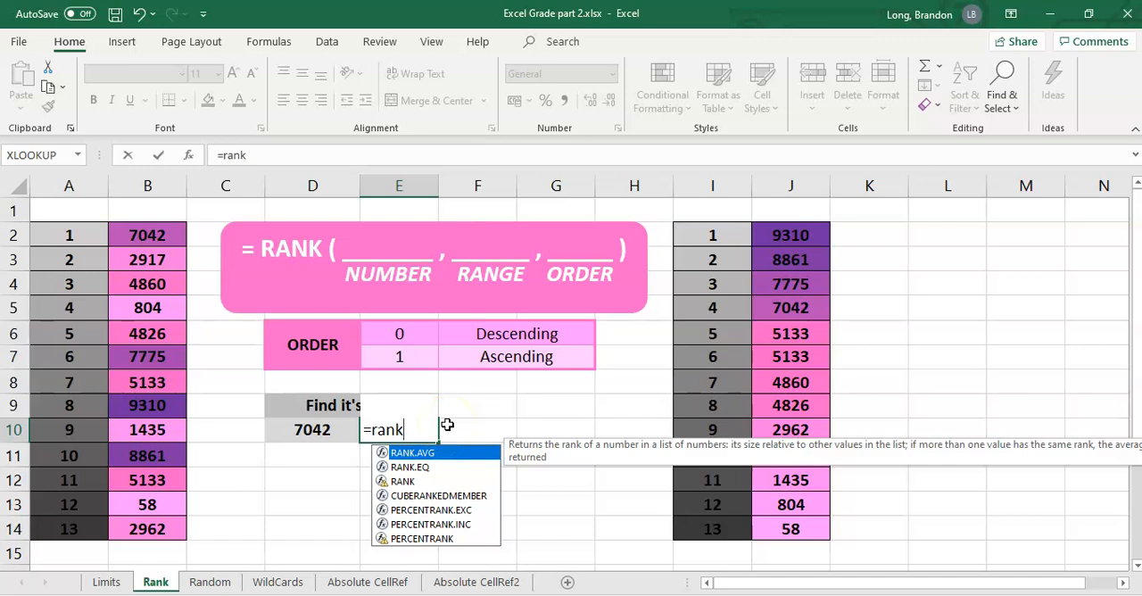
type("(")
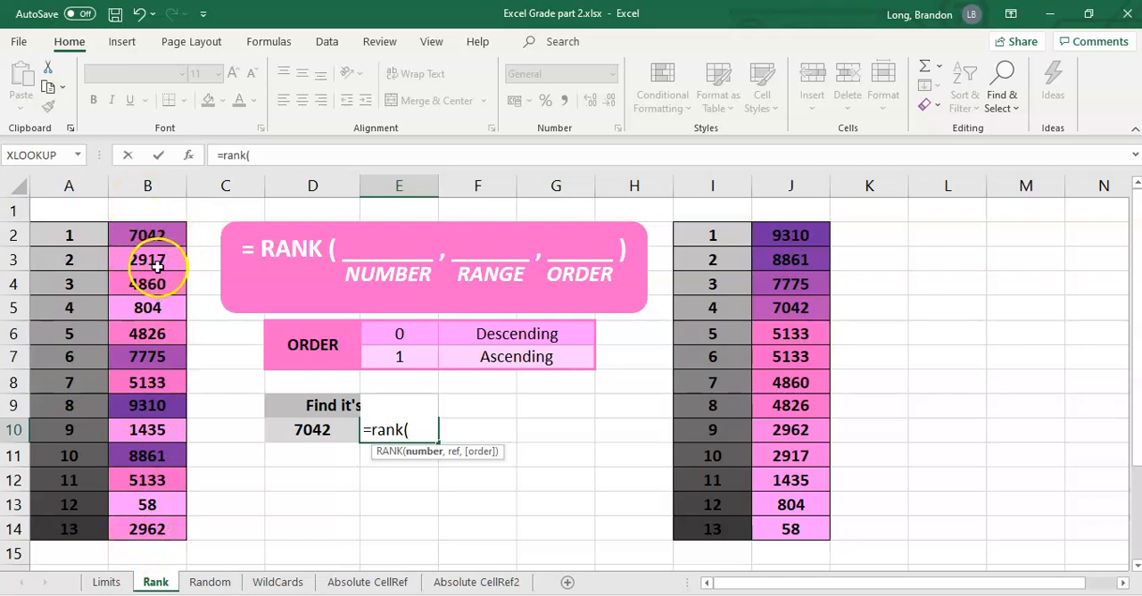
left_click(313, 430)
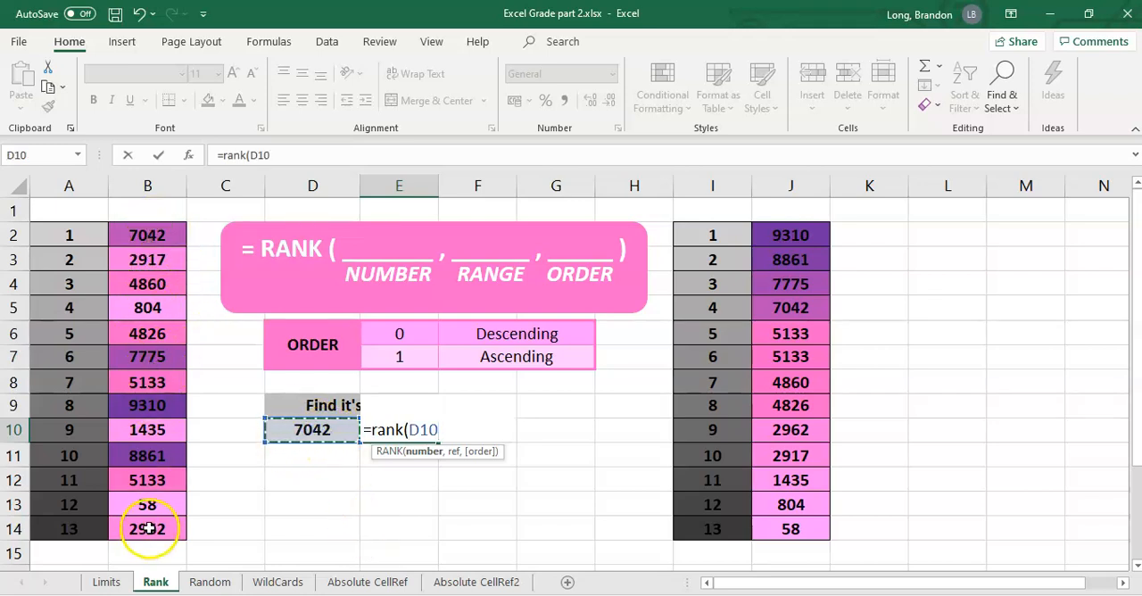
type(",")
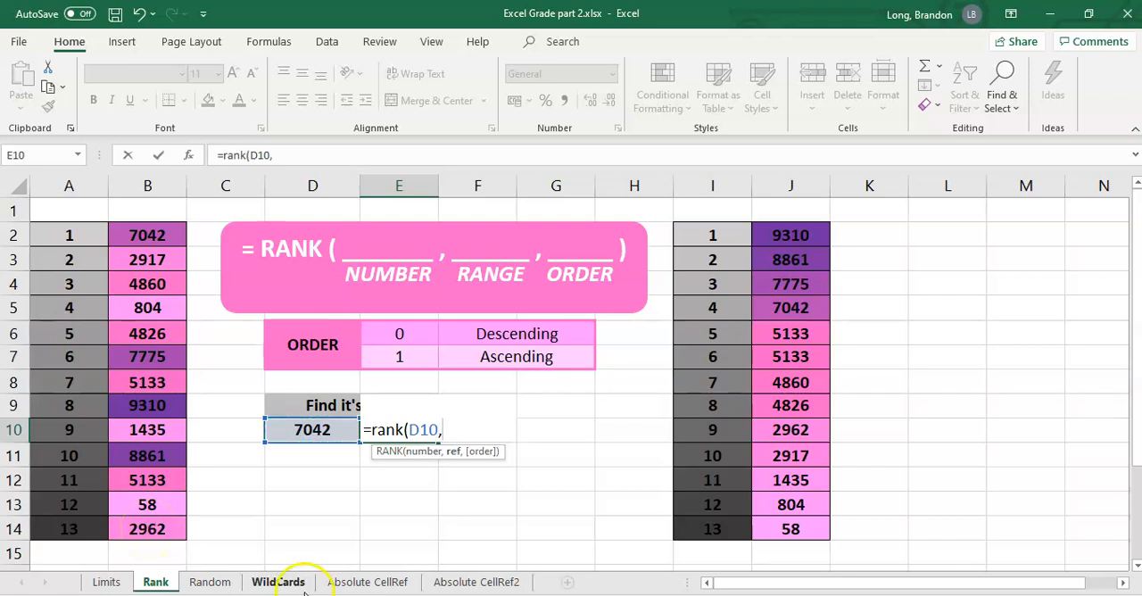
left_click_drag(153, 237, 160, 526)
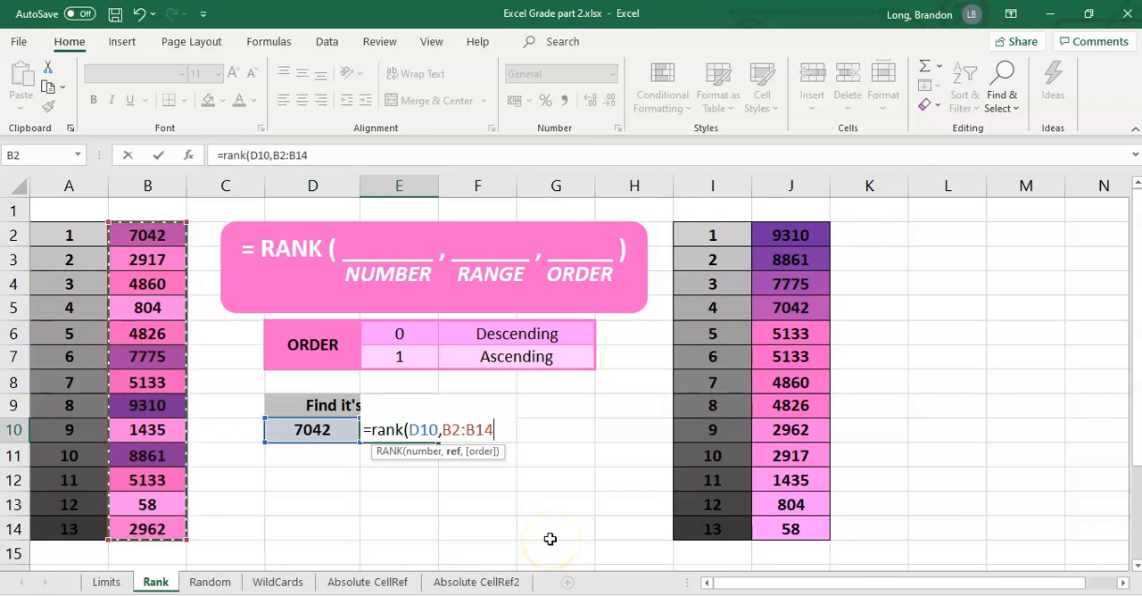
type(")")
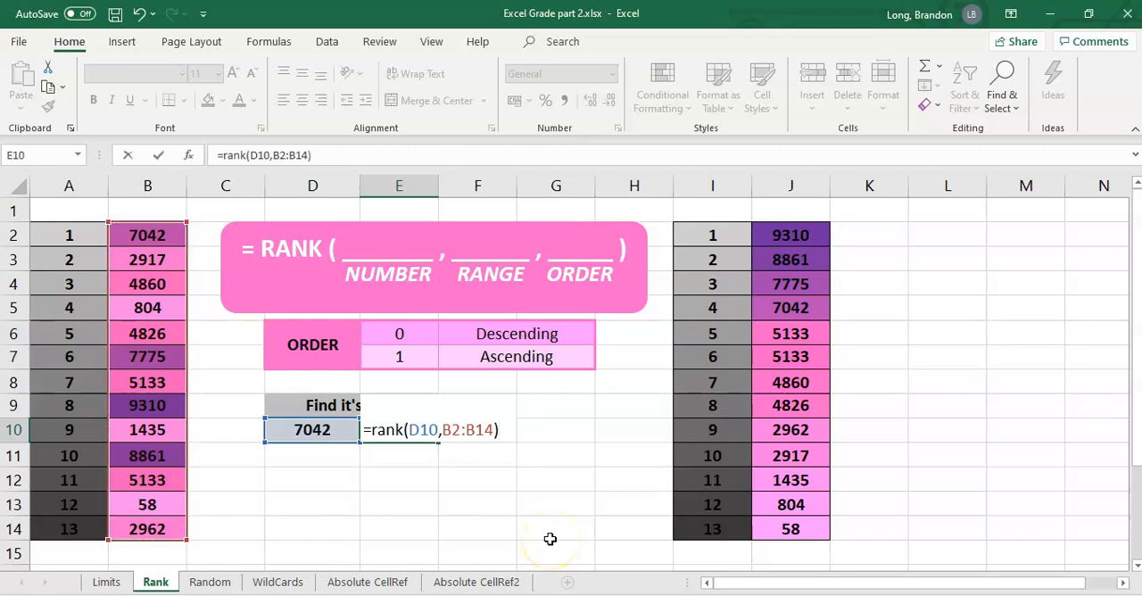
key("Return")
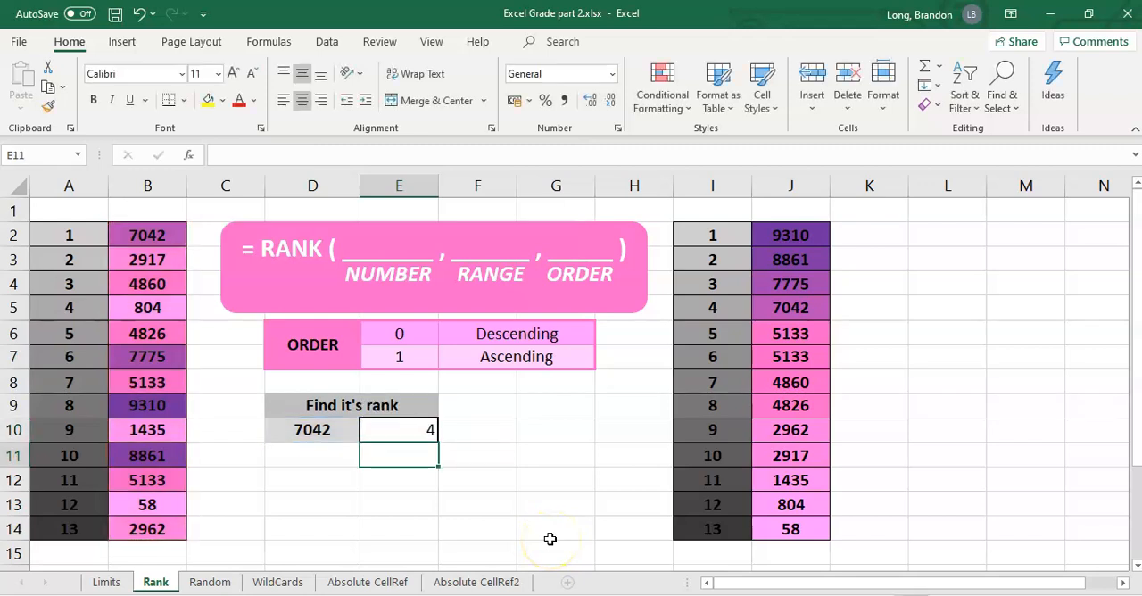
Compare the rank in E10 with the position of 7042 in the sorted list and with the order key.
left_click(397, 433)
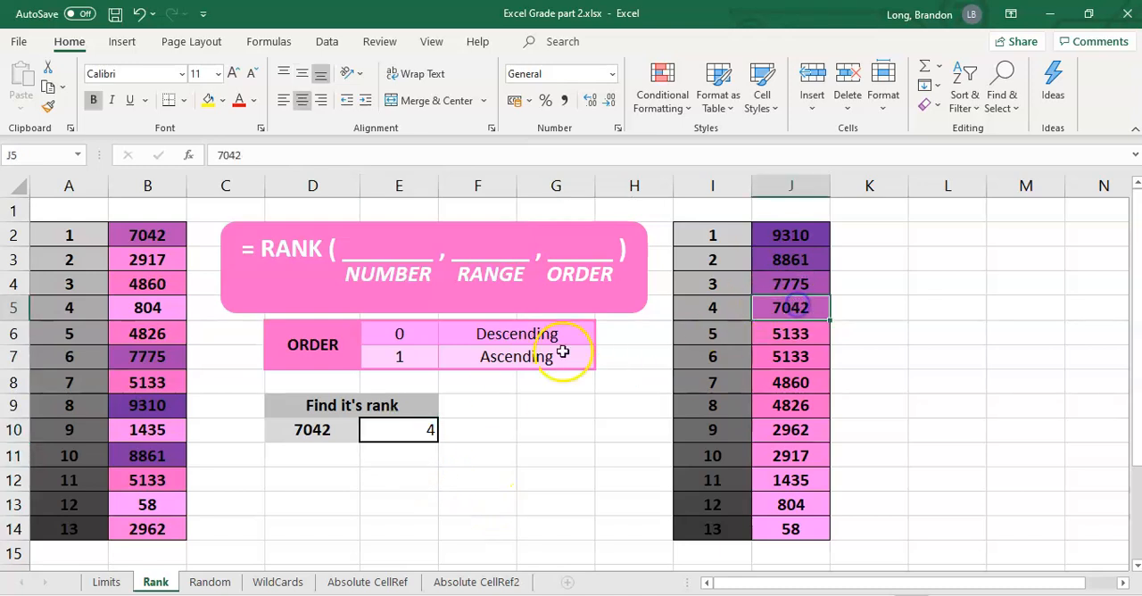
left_click(507, 333)
left_click(411, 332)
left_click(512, 329)
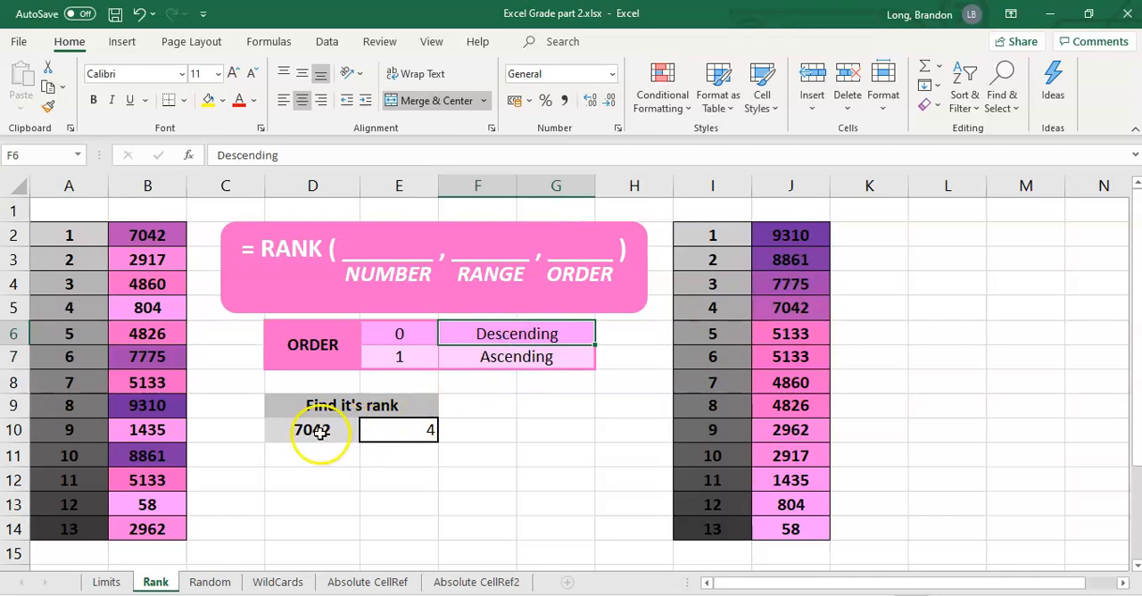
left_click(802, 310)
left_click(712, 308)
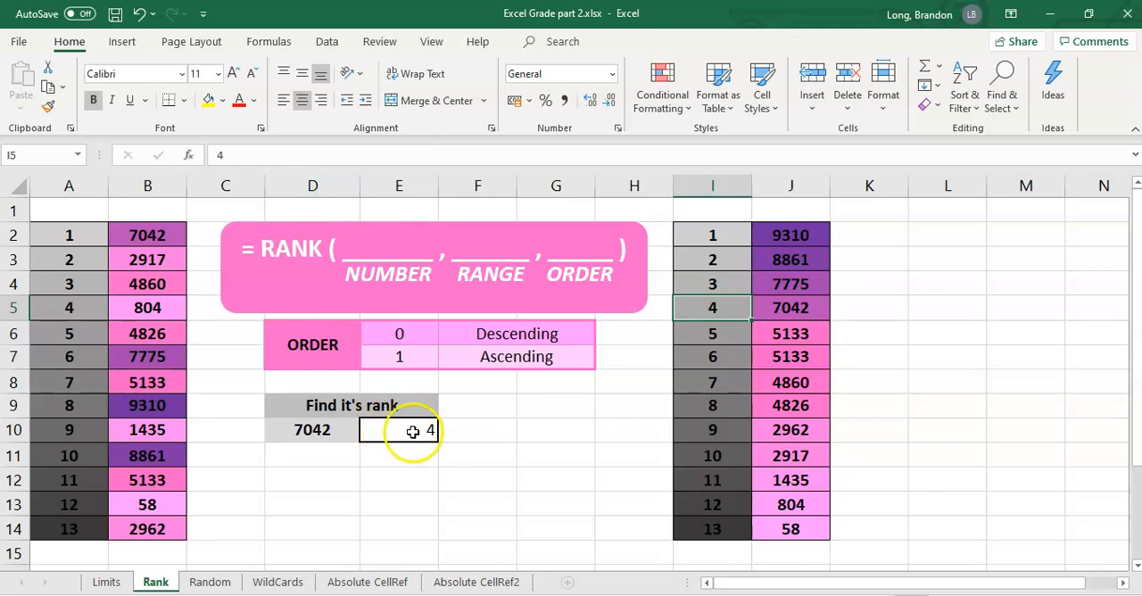
left_click(324, 433)
left_click(396, 432)
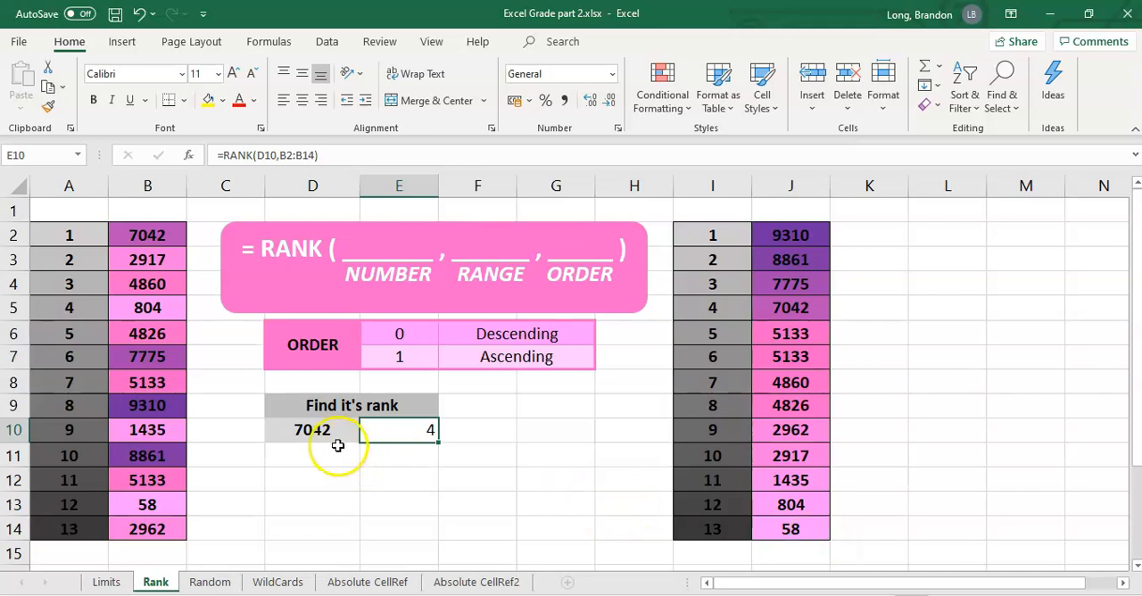
Try 7045 as the number to rank in D10 and check the formula cell E10.
left_click(309, 429)
type("70")
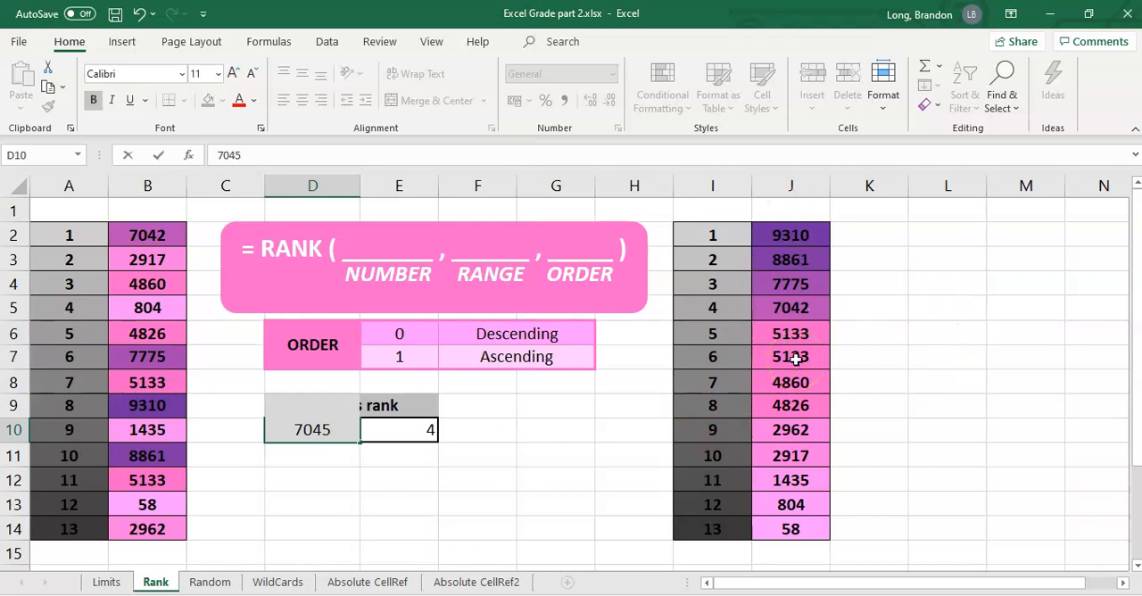
key("Return")
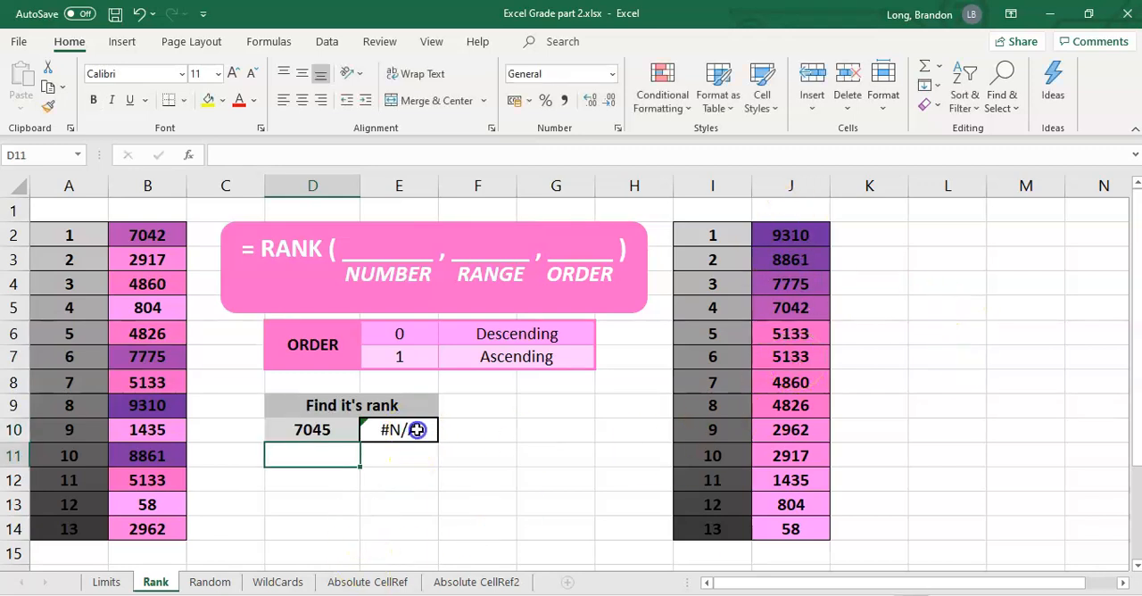
left_click(417, 429)
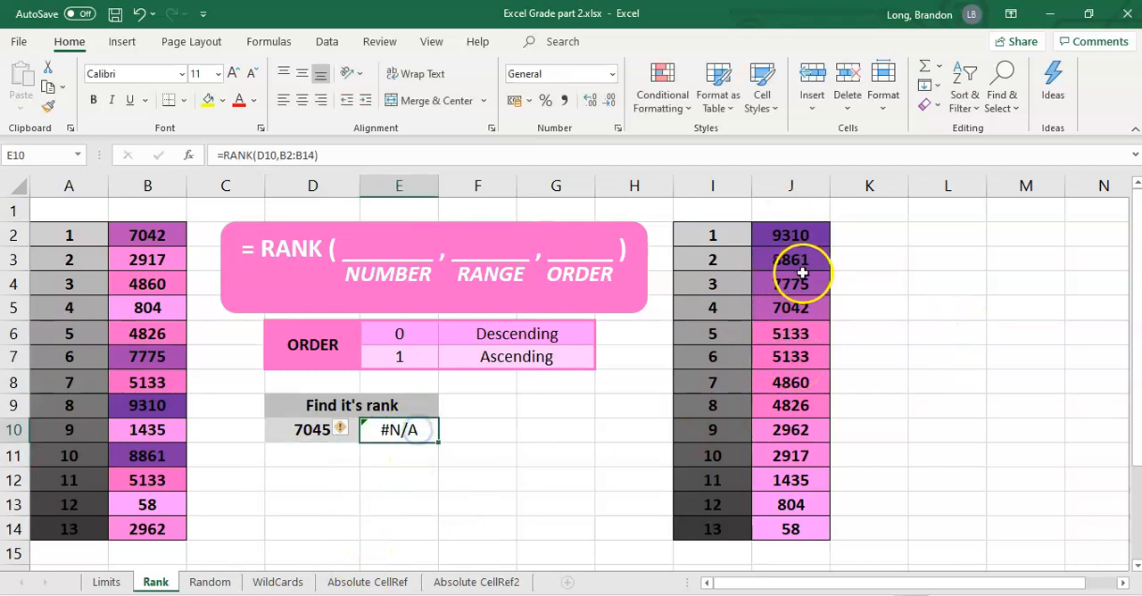
Set the number to rank in D10 to 1435.
left_click(305, 427)
type("143")
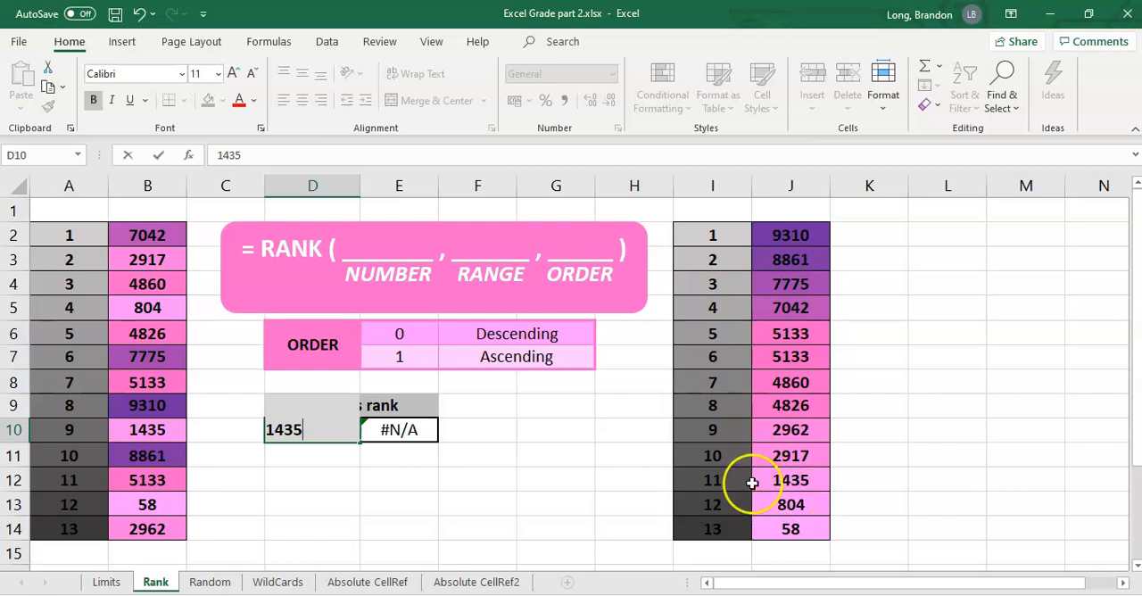
key("Return")
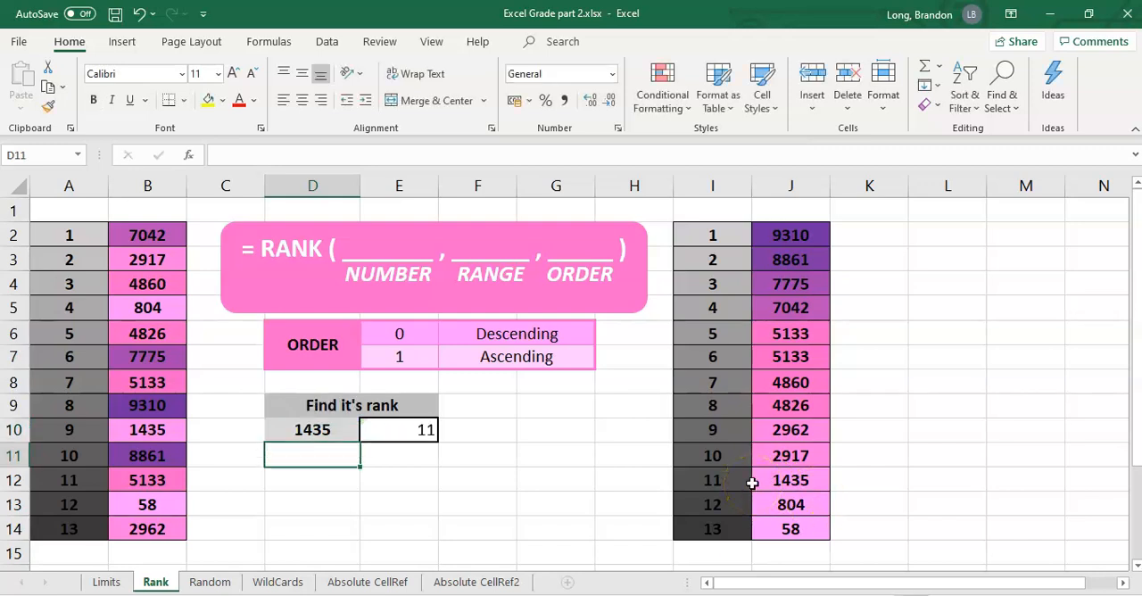
Add the ascending order argument 1 to the formula in E10, making it =RANK(D10,B2:B14,1).
left_click(416, 429)
left_click(312, 157)
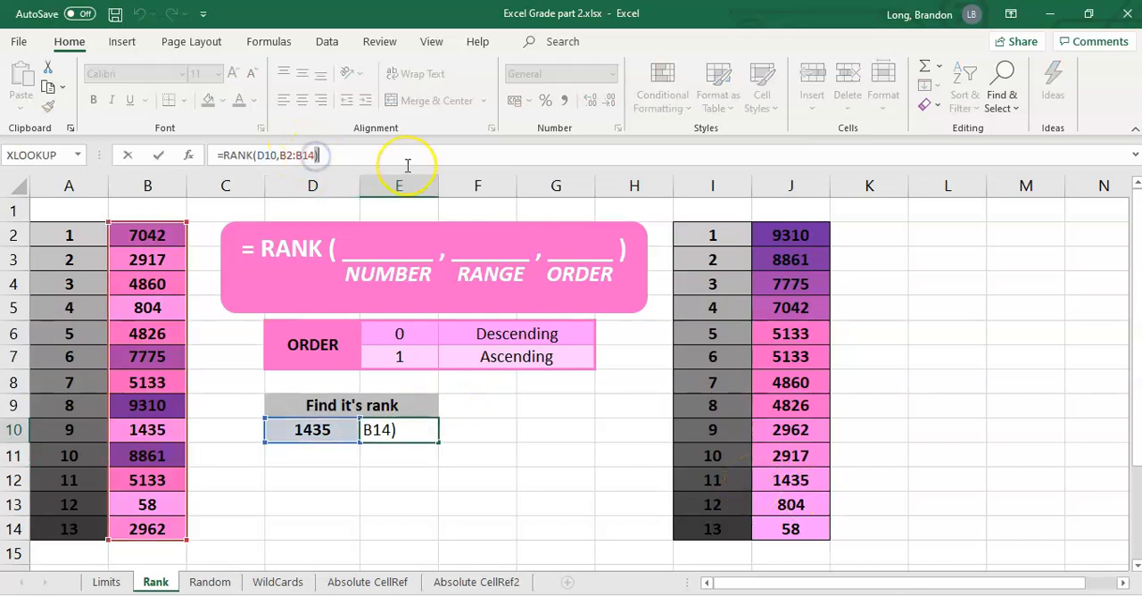
key("BackSpace")
type(",")
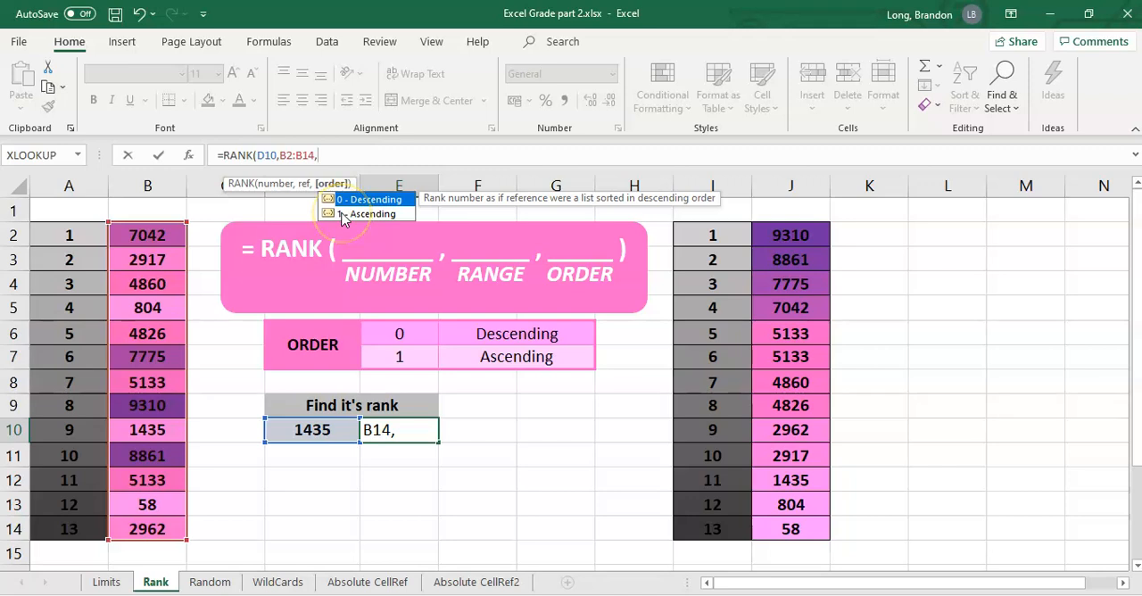
type("1)")
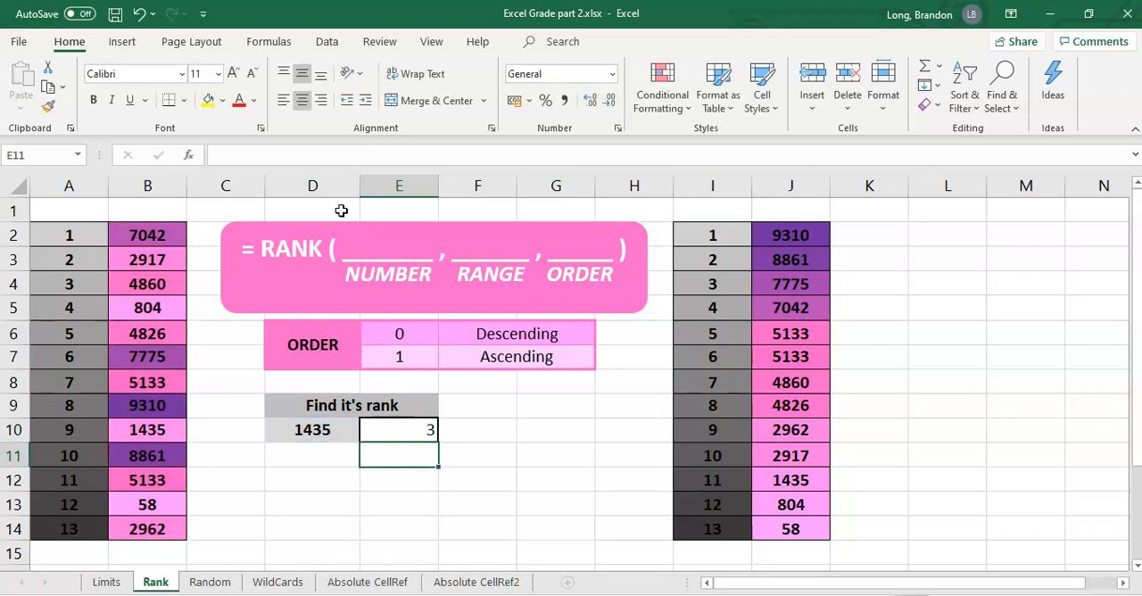
Sort only the number list in J2:J14 from smallest to largest, continuing with the current selection and leaving the adjacent column unsorted.
left_click(403, 429)
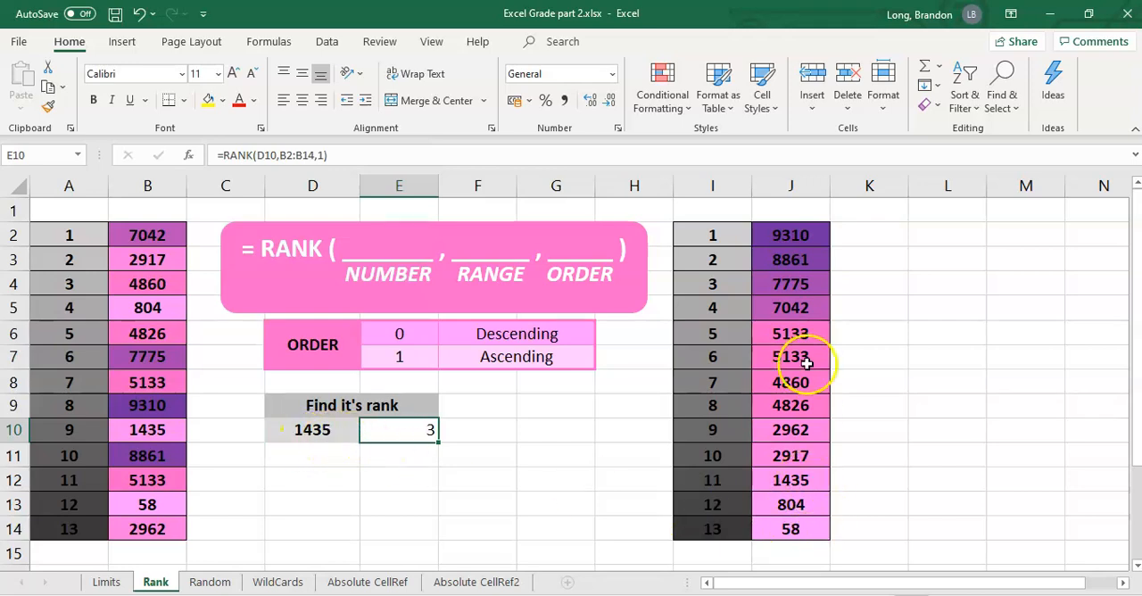
left_click_drag(799, 234, 796, 530)
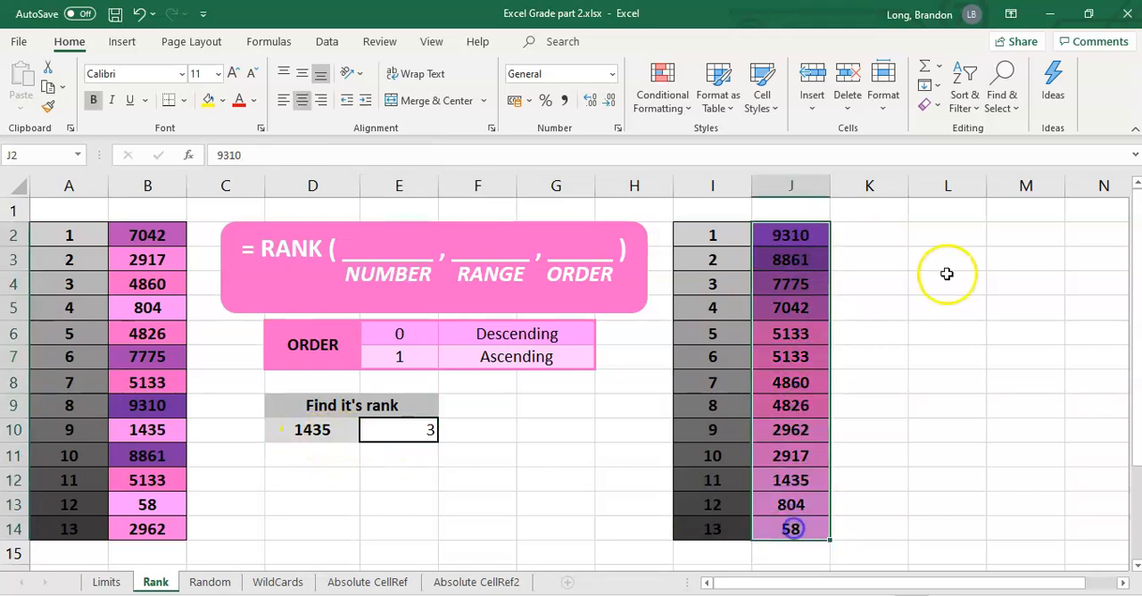
left_click(969, 101)
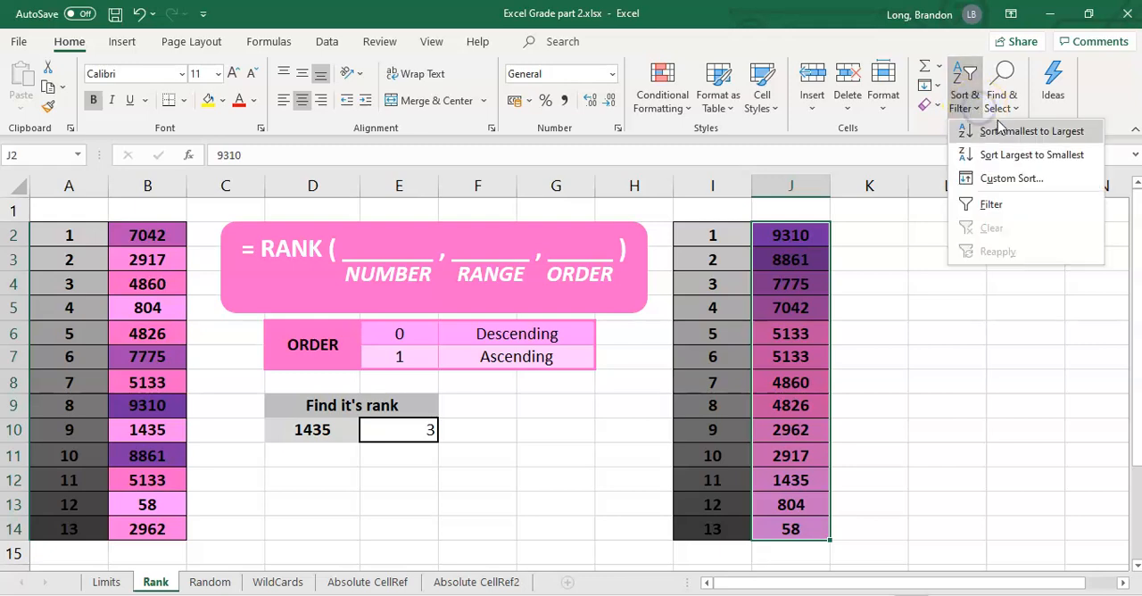
left_click(1011, 134)
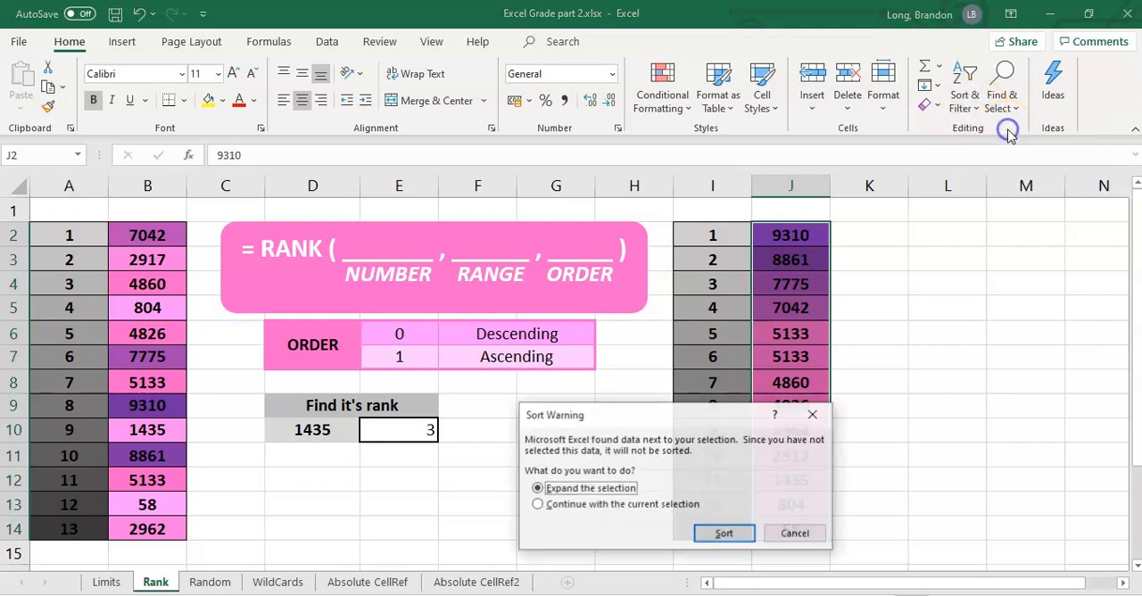
left_click(578, 503)
left_click(725, 534)
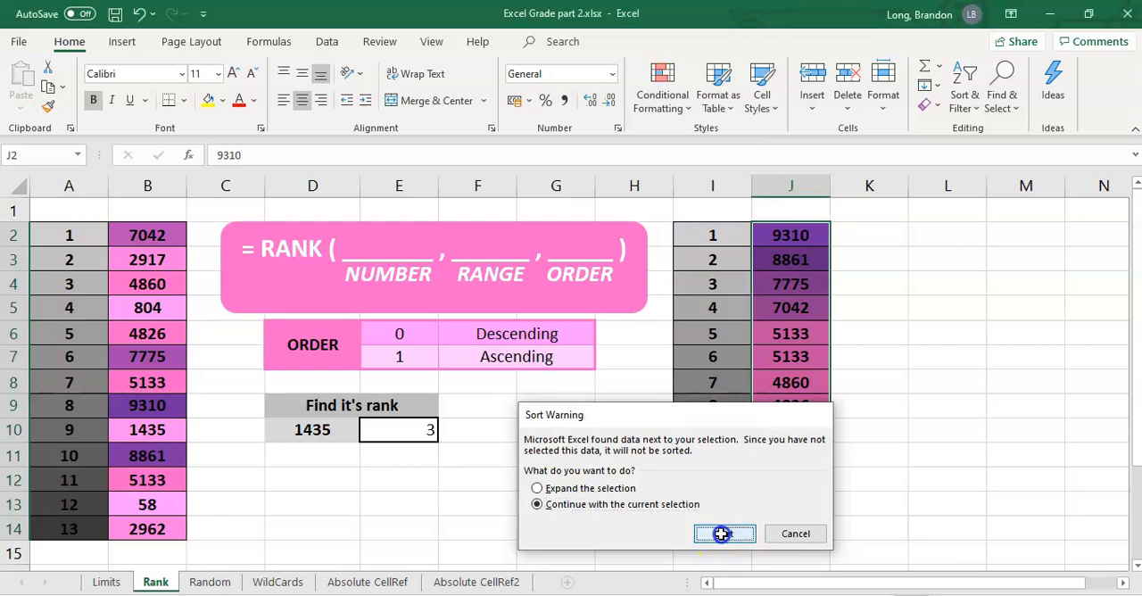
left_click_drag(928, 330, 870, 332)
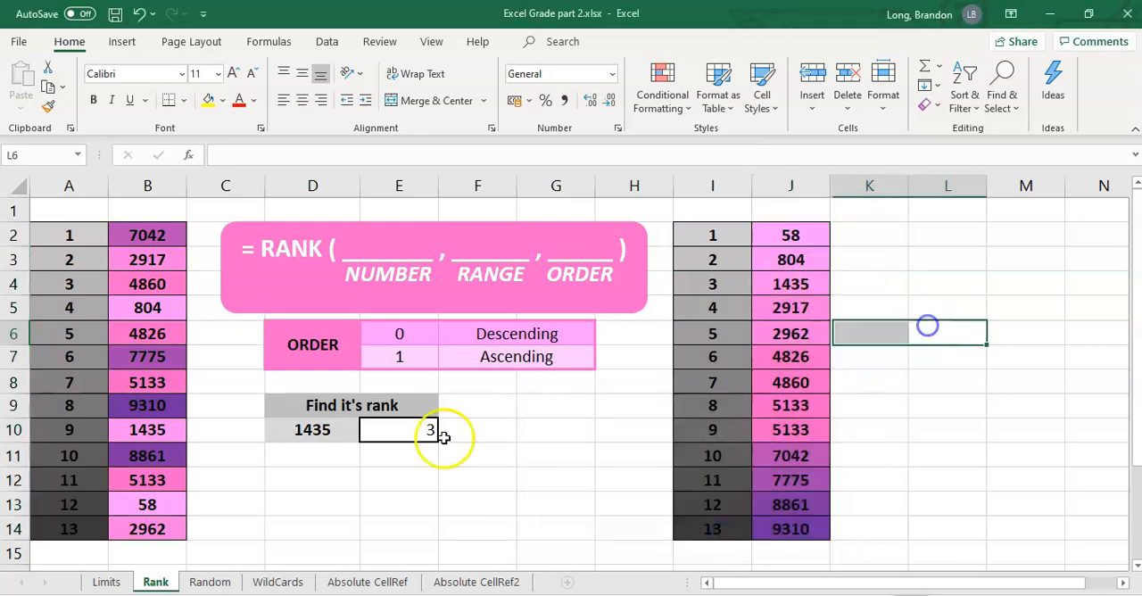
Check the position of 1435 in the ascending list in column J against the Ascending entry of the order key.
left_click(803, 285)
left_click_drag(794, 246, 794, 279)
left_click(510, 360)
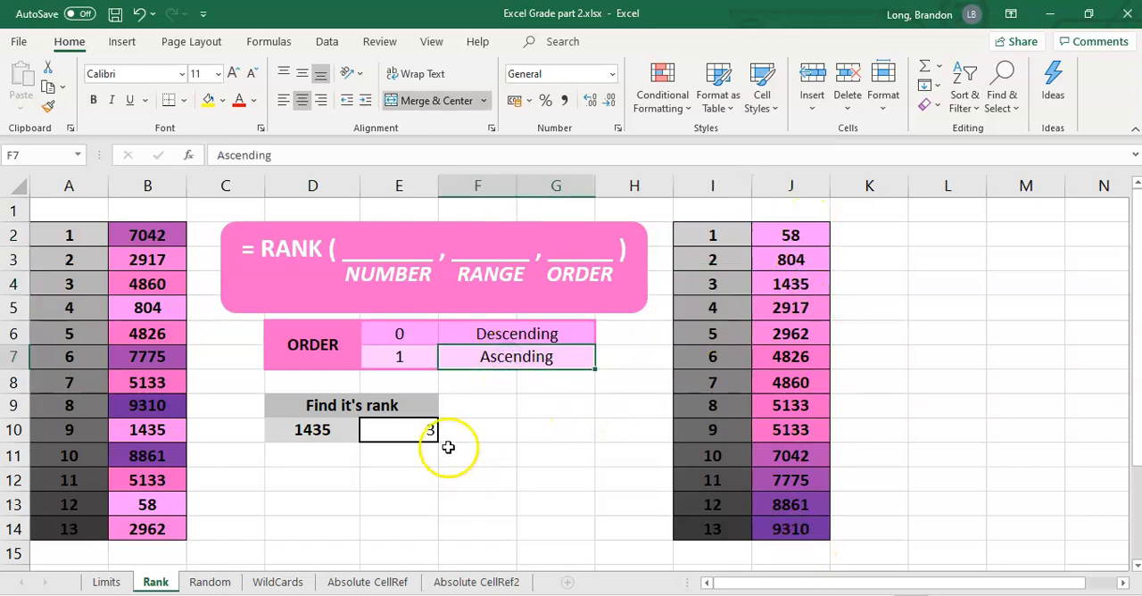
left_click(784, 234)
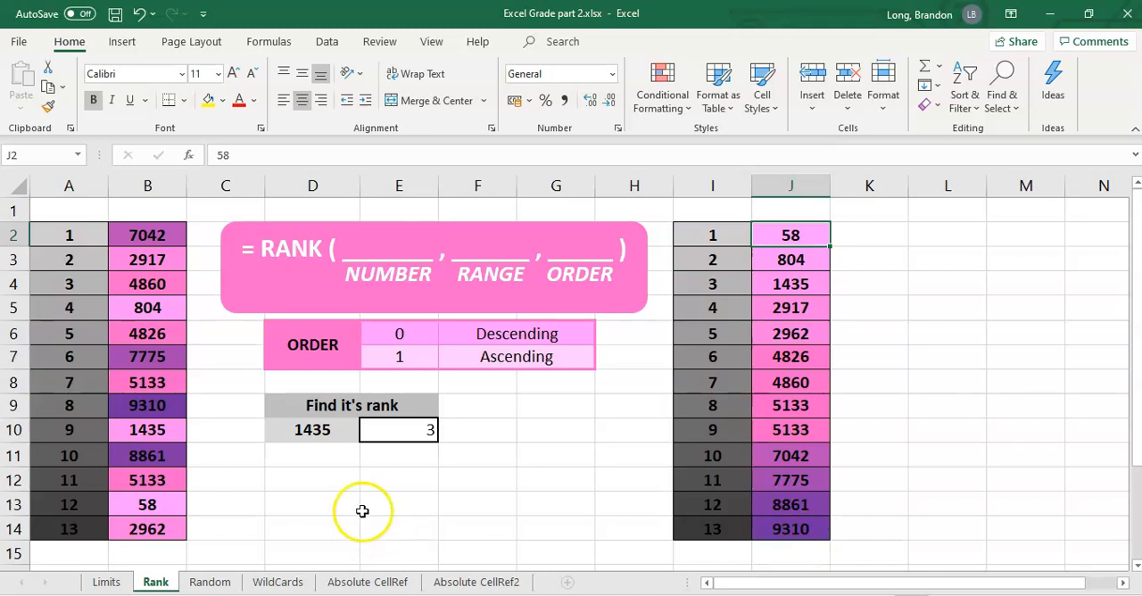
Review the RANK formula in E10 together with the unsorted source range B2:B14 that it refers to.
left_click(493, 433)
left_click(389, 433)
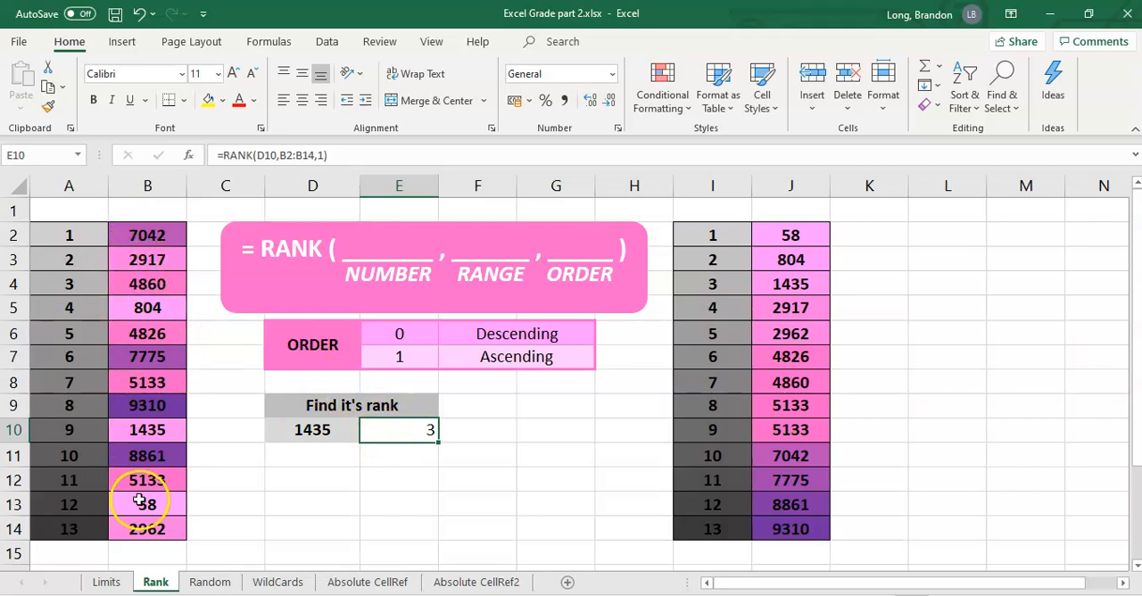
left_click_drag(145, 234, 166, 529)
left_click(370, 479)
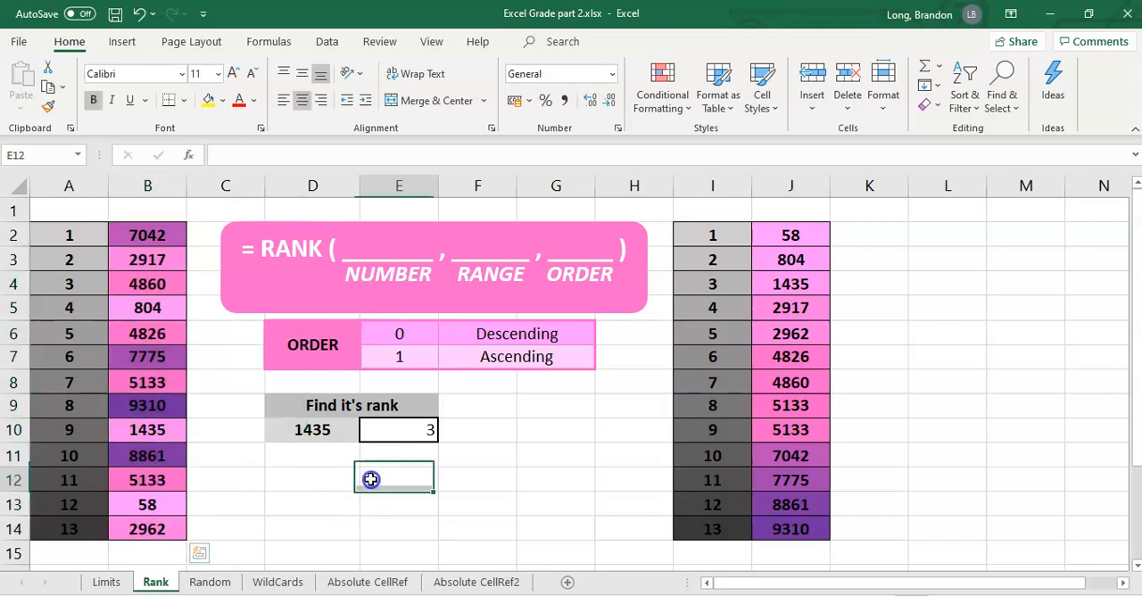